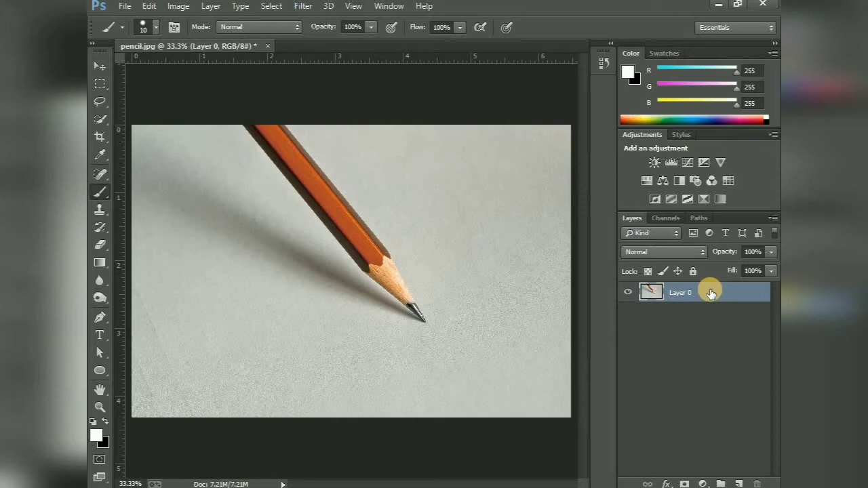
- Duplicate Layer 0 and hide the original layer
{"action": "left_click", "coordinate": [627, 312]}
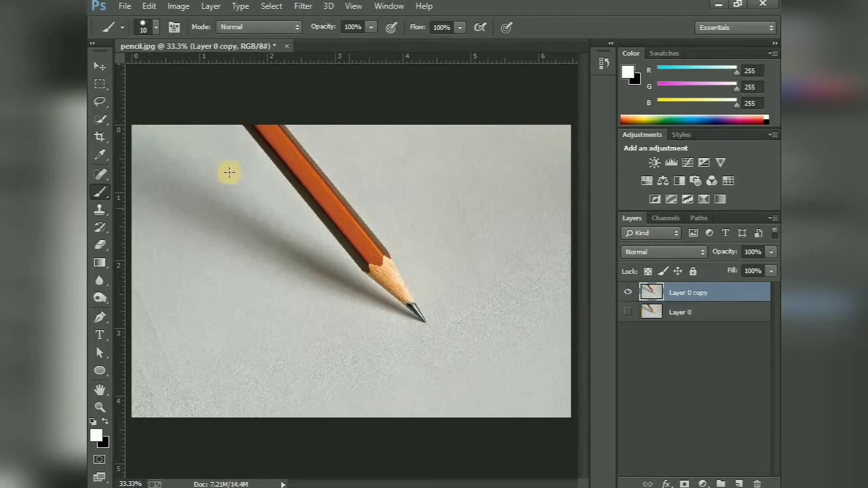
- Select the pencil's orange painted body on Layer 0 copy with the Quick Selection tool at brush size 50
{"action": "left_click", "coordinate": [107, 118]}
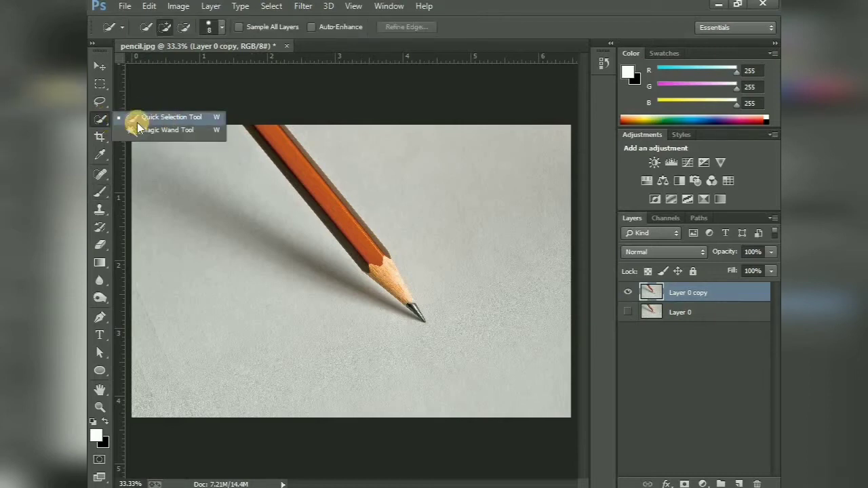
{"action": "left_click", "coordinate": [139, 122]}
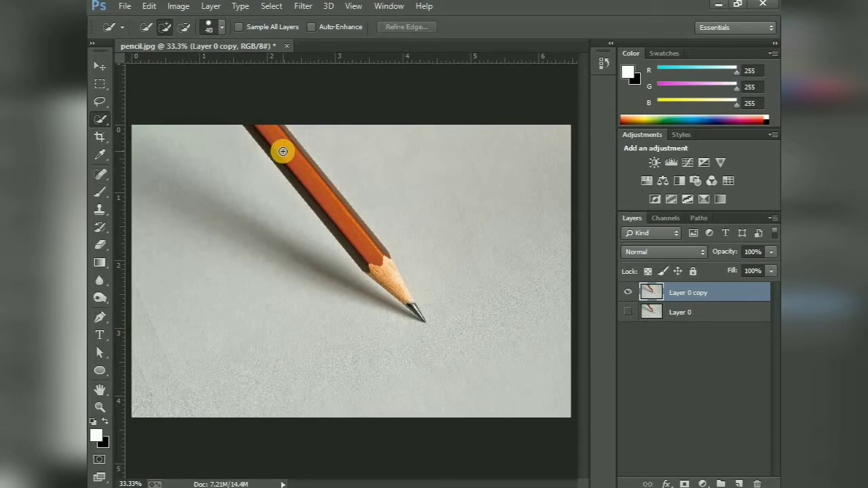
{"action": "key", "text": "ctrl+plus"}
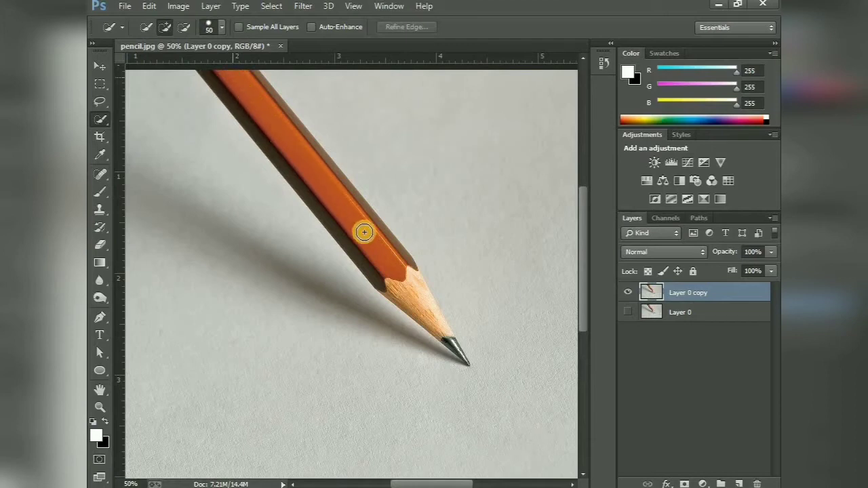
{"action": "left_click", "coordinate": [392, 281]}
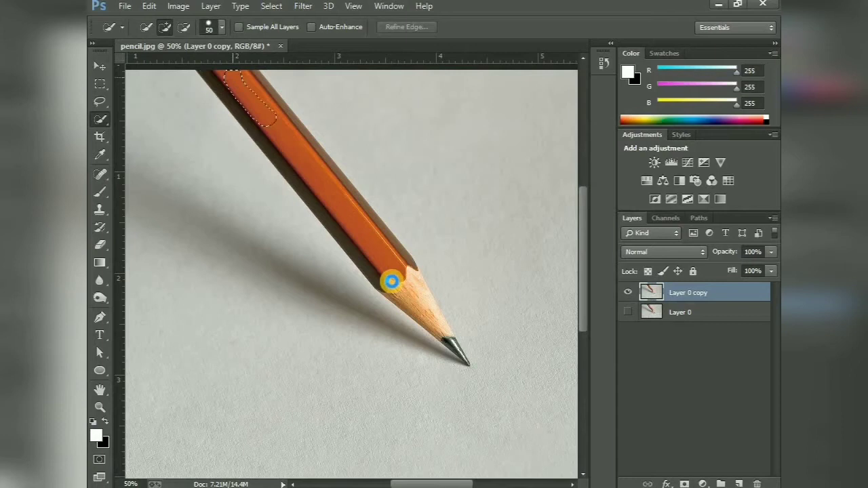
{"action": "left_click_drag", "start_coordinate": [392, 281], "coordinate": [369, 252]}
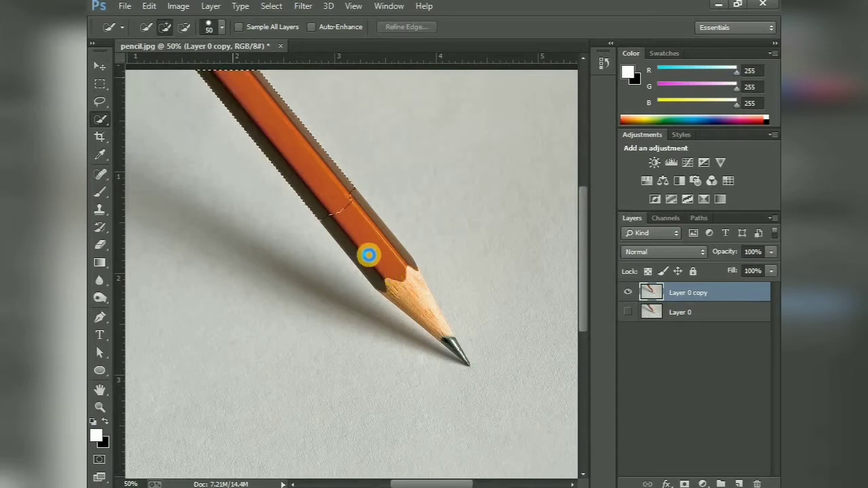
{"action": "mouse_move", "coordinate": [436, 274]}
{"action": "left_mouse_down"}
{"action": "mouse_move", "coordinate": [463, 287]}
{"action": "mouse_move", "coordinate": [448, 290]}
{"action": "mouse_move", "coordinate": [436, 249]}
{"action": "mouse_move", "coordinate": [356, 162]}
{"action": "left_mouse_up"}
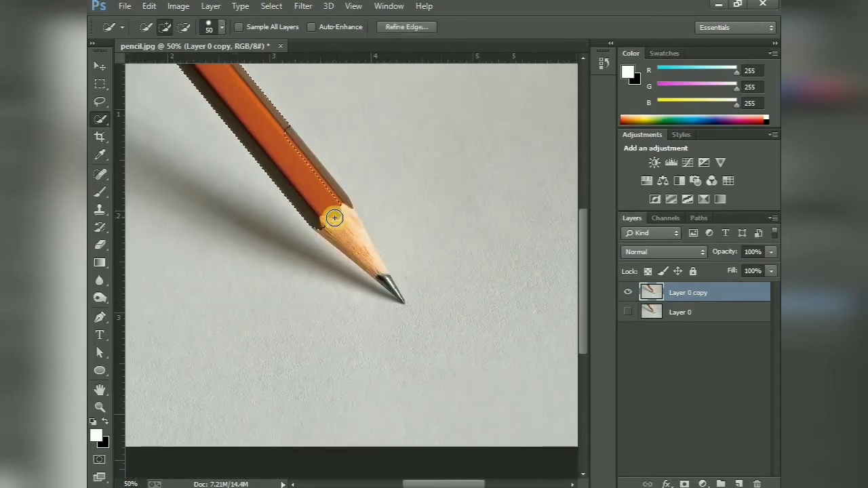
- Extend the selection over the pencil's wooden cone and graphite tip, reducing the Quick Selection brush in stages to 15
{"action": "left_click", "coordinate": [349, 240]}
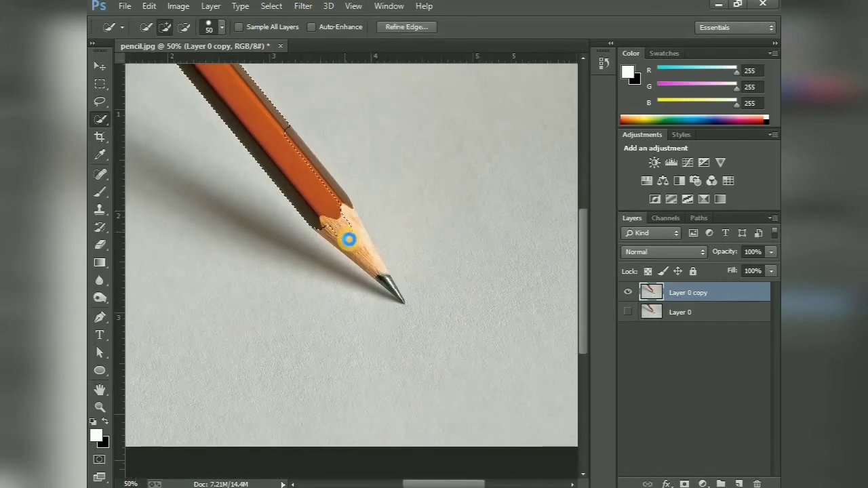
{"action": "key", "text": "bracketleft"}
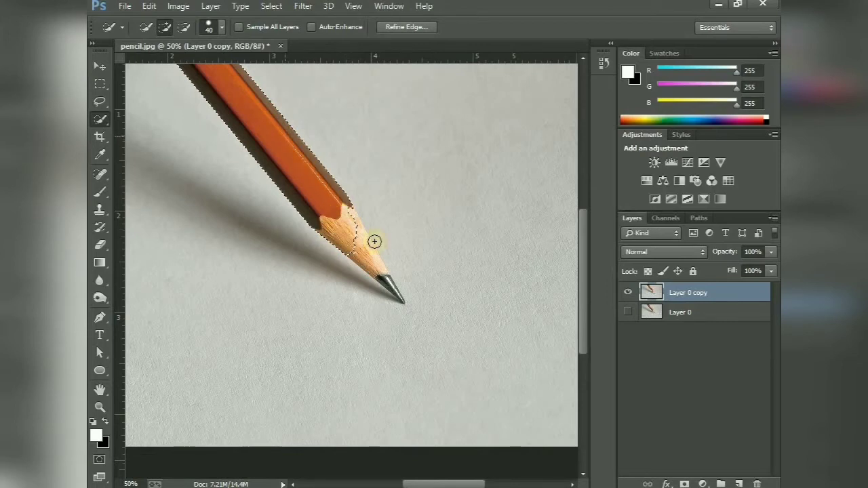
{"action": "key", "text": "ctrl+plus"}
{"action": "key", "text": "ctrl+plus"}
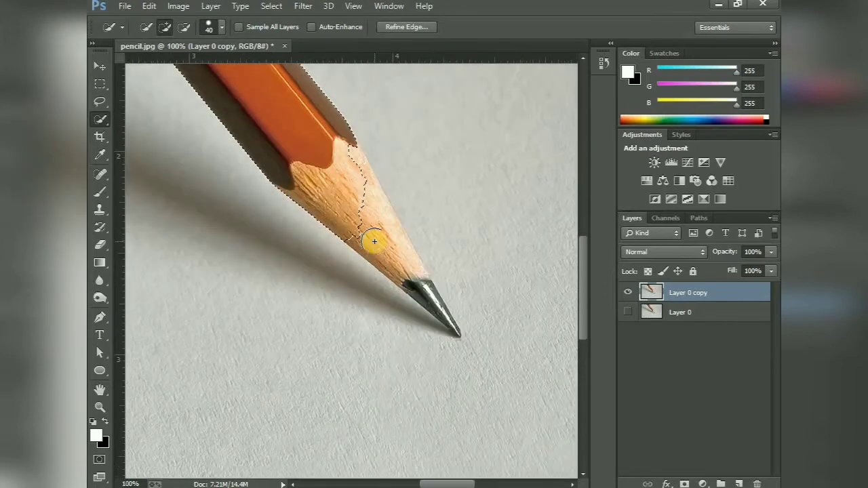
{"action": "key", "text": "bracketleft"}
{"action": "left_click_drag", "start_coordinate": [361, 210], "coordinate": [411, 277]}
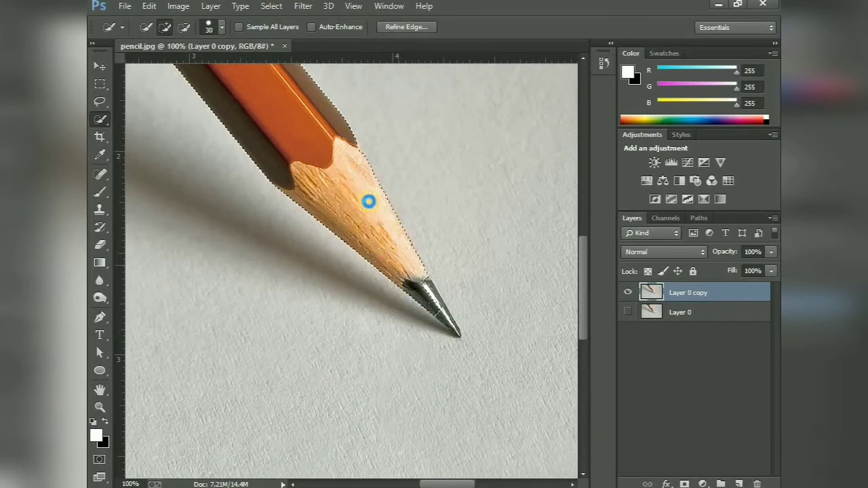
{"action": "key", "text": "bracketleft"}
{"action": "key", "text": "bracketleft"}
{"action": "key", "text": "bracketleft"}
{"action": "mouse_move", "coordinate": [401, 230]}
{"action": "left_mouse_down"}
{"action": "mouse_move", "coordinate": [431, 267]}
{"action": "mouse_move", "coordinate": [456, 332]}
{"action": "mouse_move", "coordinate": [419, 293]}
{"action": "mouse_move", "coordinate": [452, 314]}
{"action": "mouse_move", "coordinate": [415, 271]}
{"action": "left_mouse_up"}
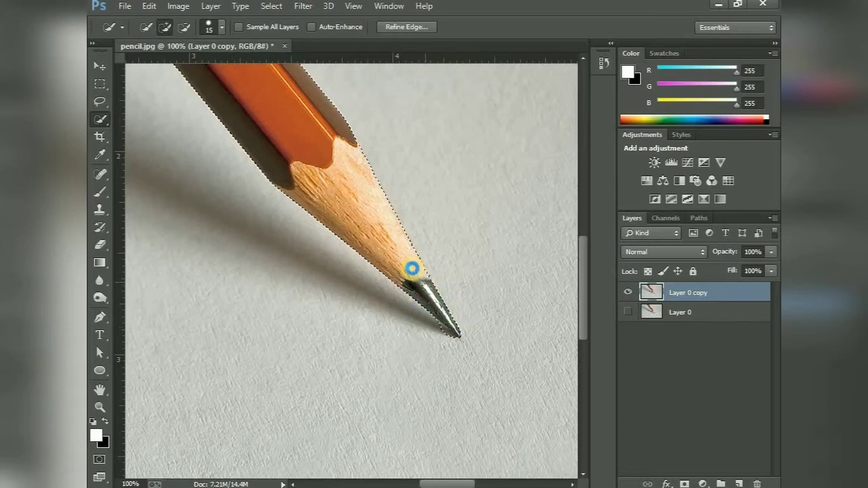
- Subtract the shadow beneath the graphite tip from the selection with a size 8 Quick Selection brush
{"action": "key", "text": "ctrl+plus"}
{"action": "left_click_drag", "start_coordinate": [439, 264], "coordinate": [366, 222]}
{"action": "left_click_drag", "start_coordinate": [455, 296], "coordinate": [416, 258]}
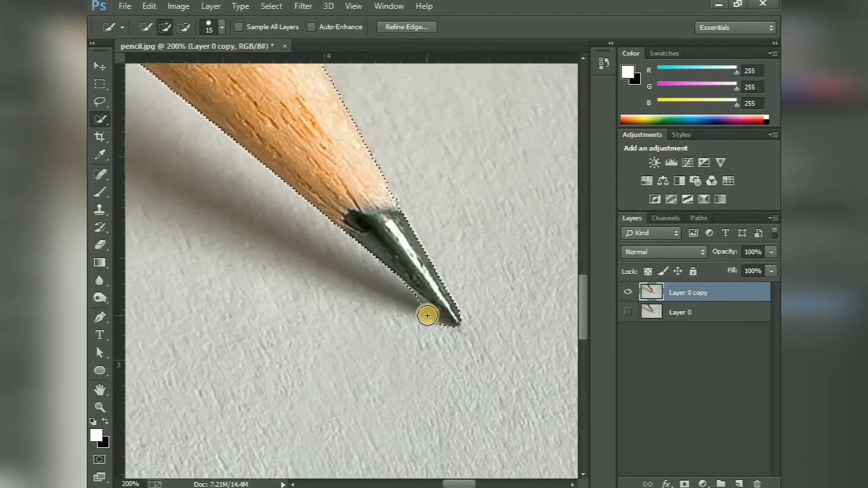
{"action": "key", "text": "bracketleft"}
{"action": "key", "text": "bracketleft"}
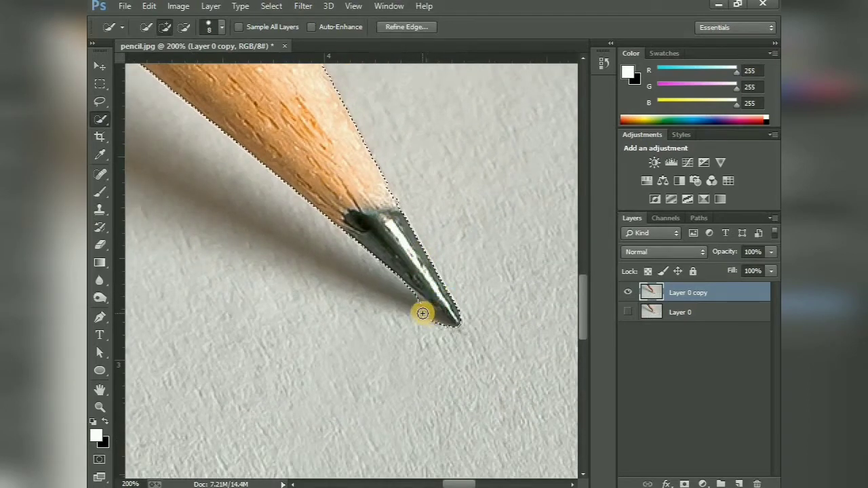
{"action": "key", "text": "alt"}
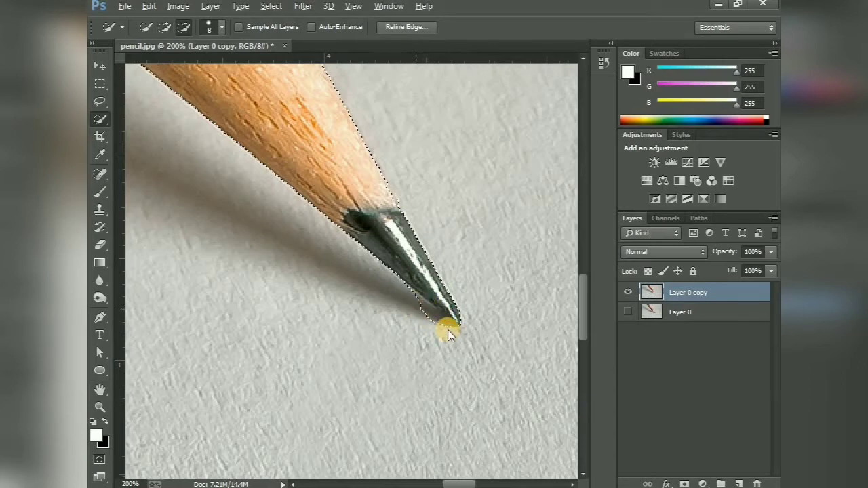
{"action": "left_click", "coordinate": [448, 330], "text": "alt"}
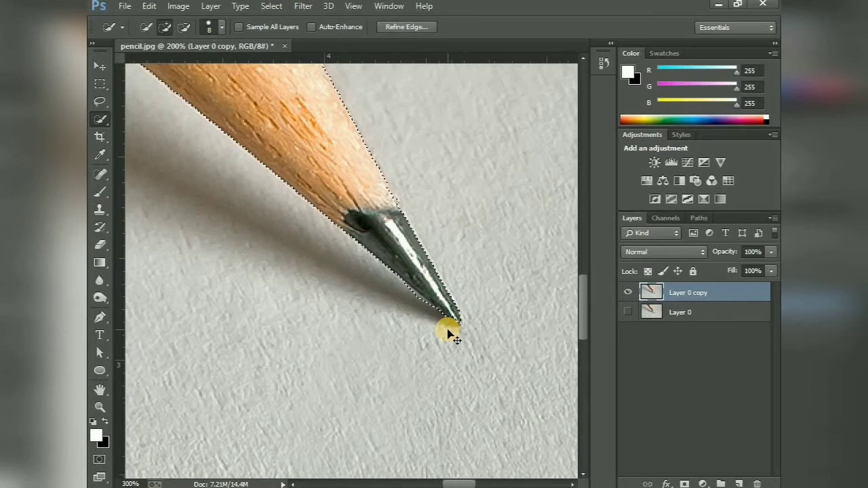
{"action": "key", "text": "ctrl+plus"}
{"action": "key", "text": "ctrl+plus"}
{"action": "left_click_drag", "start_coordinate": [388, 316], "coordinate": [338, 282]}
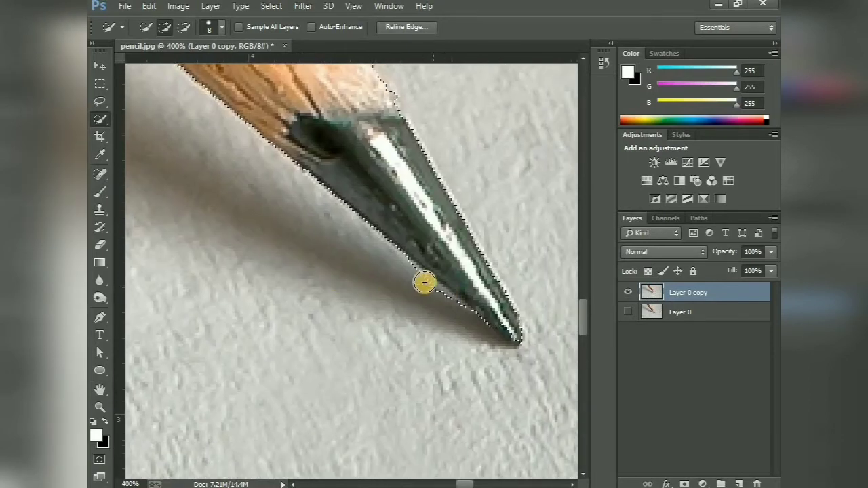
{"action": "left_click", "coordinate": [425, 287], "text": "alt"}
{"action": "left_click", "coordinate": [443, 308], "text": "alt"}
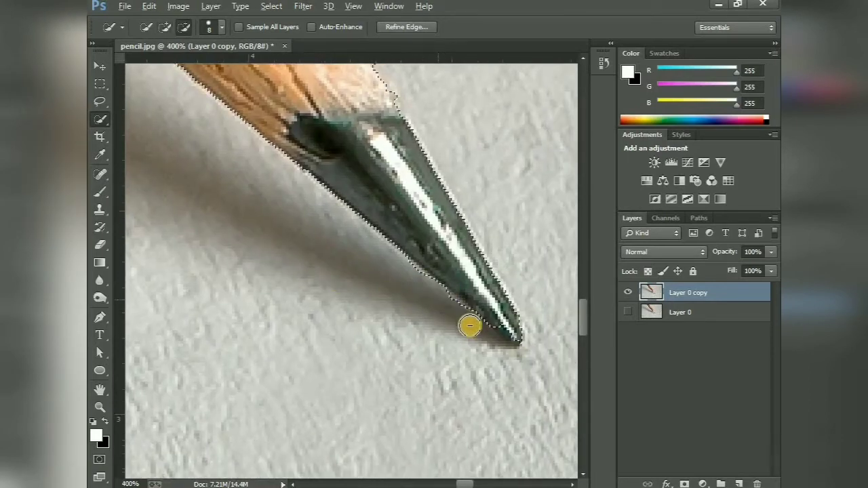
- Refine the selection along the lower edge of the graphite point with a size 5 Quick Selection brush
{"action": "left_click_drag", "start_coordinate": [460, 318], "coordinate": [392, 272]}
{"action": "key", "text": "bracketleft"}
{"action": "key", "text": "bracketleft"}
{"action": "key", "text": "bracketleft"}
{"action": "left_click", "coordinate": [419, 251]}
{"action": "mouse_move", "coordinate": [419, 252]}
{"action": "left_mouse_down"}
{"action": "mouse_move", "coordinate": [466, 289]}
{"action": "mouse_move", "coordinate": [383, 272]}
{"action": "mouse_move", "coordinate": [434, 279]}
{"action": "left_mouse_up"}
{"action": "key", "text": "alt"}
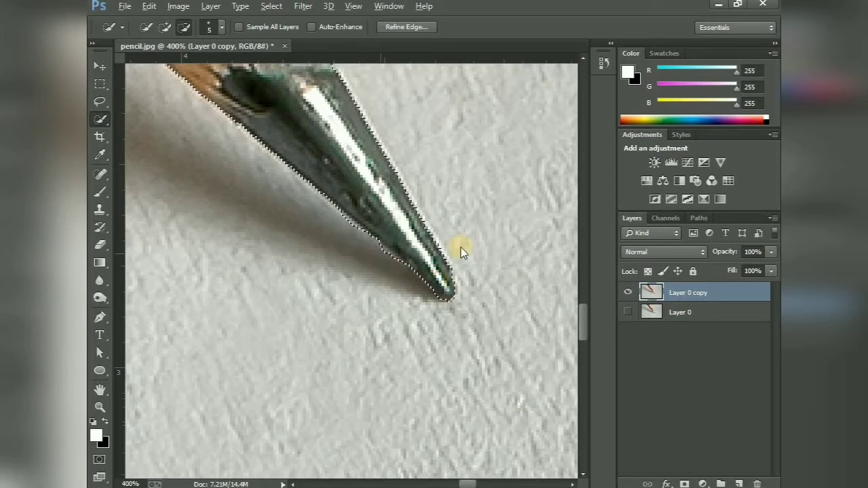
- Correct the selection edge where the wood meets the graphite, adding the pencil's edge and subtracting the stray background
{"action": "left_click_drag", "start_coordinate": [420, 250], "coordinate": [480, 345]}
{"action": "left_click_drag", "start_coordinate": [393, 232], "coordinate": [453, 348]}
{"action": "left_click_drag", "start_coordinate": [421, 233], "coordinate": [439, 286]}
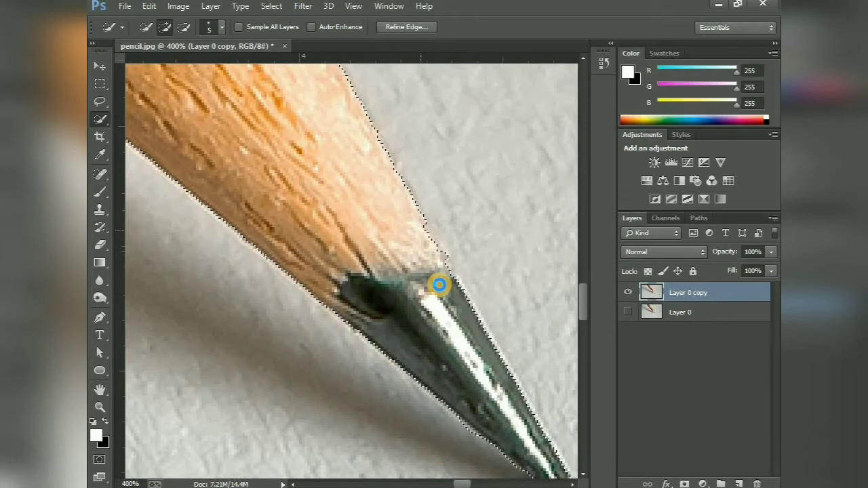
{"action": "mouse_move", "coordinate": [421, 233]}
{"action": "left_mouse_down"}
{"action": "mouse_move", "coordinate": [382, 246]}
{"action": "mouse_move", "coordinate": [408, 270]}
{"action": "left_mouse_up"}
{"action": "key", "text": "alt"}
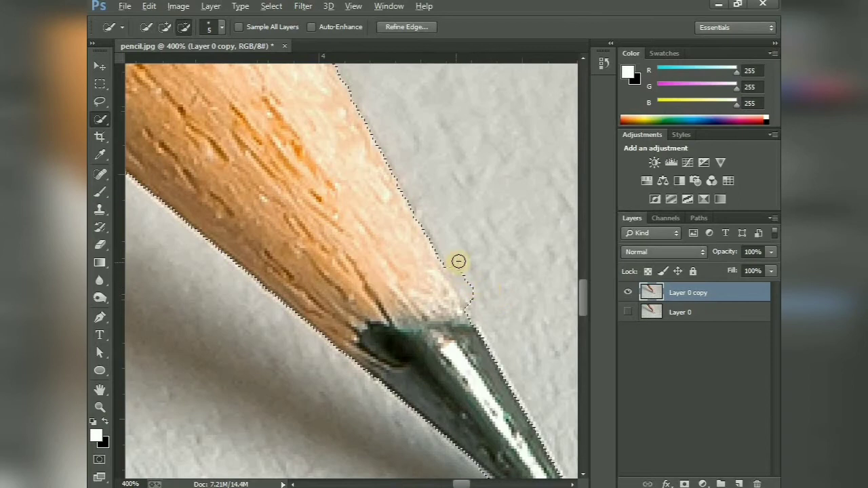
{"action": "left_click_drag", "start_coordinate": [469, 280], "coordinate": [486, 308]}
{"action": "left_click", "coordinate": [494, 308]}
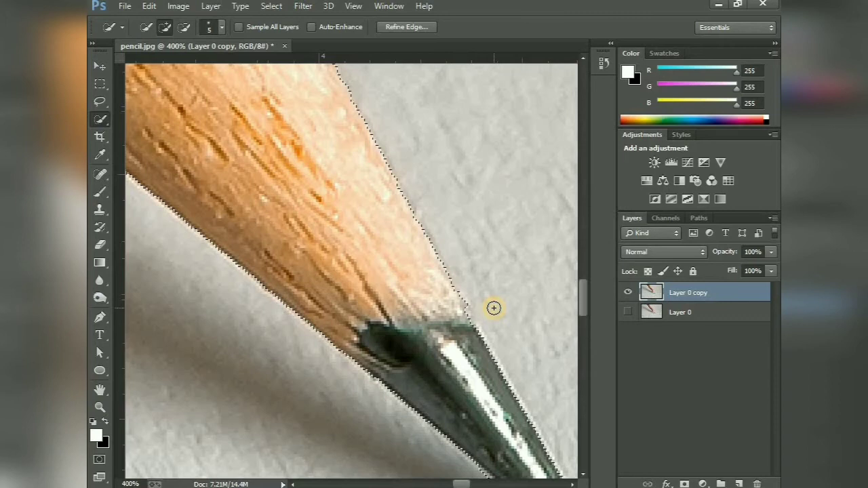
- Touch up the selection at the corner where the brown painted side meets the wooden cone
{"action": "key", "text": "ctrl+minus"}
{"action": "key", "text": "ctrl+minus"}
{"action": "left_click_drag", "start_coordinate": [363, 190], "coordinate": [454, 262]}
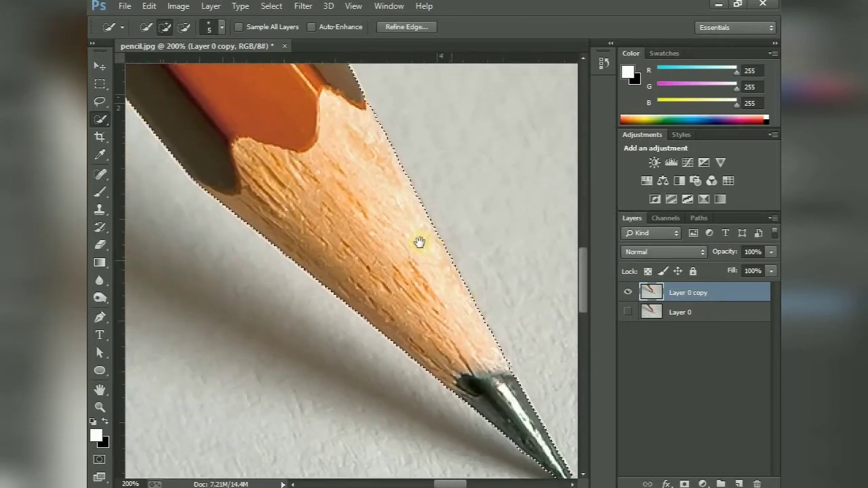
{"action": "left_click_drag", "start_coordinate": [361, 209], "coordinate": [423, 346]}
{"action": "left_click_drag", "start_coordinate": [417, 272], "coordinate": [430, 344]}
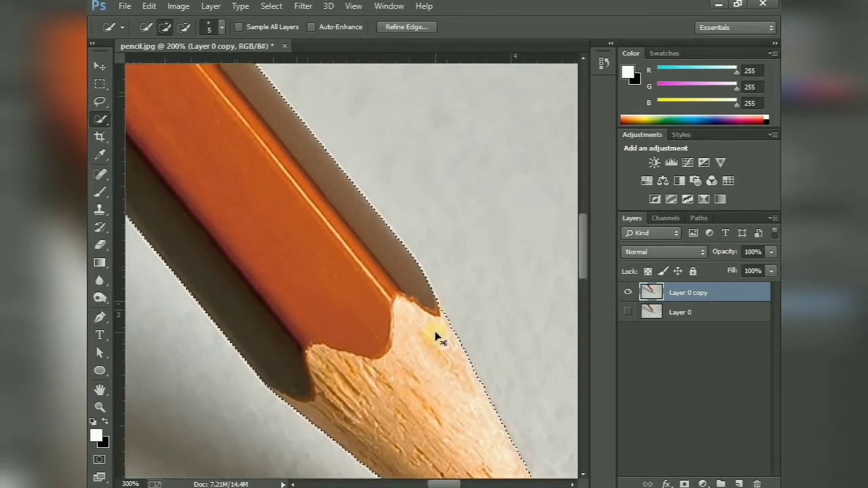
{"action": "key", "text": "ctrl+plus"}
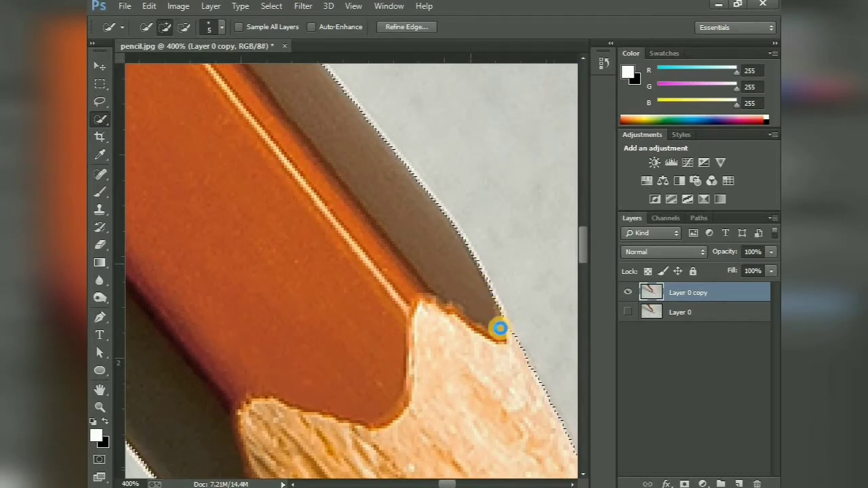
{"action": "left_click", "coordinate": [500, 328]}
- Add a layer mask to Layer 0 copy from the pencil selection
{"action": "key", "text": "ctrl+minus"}
{"action": "key", "text": "ctrl+minus"}
{"action": "key", "text": "ctrl+minus"}
{"action": "key", "text": "ctrl+minus"}
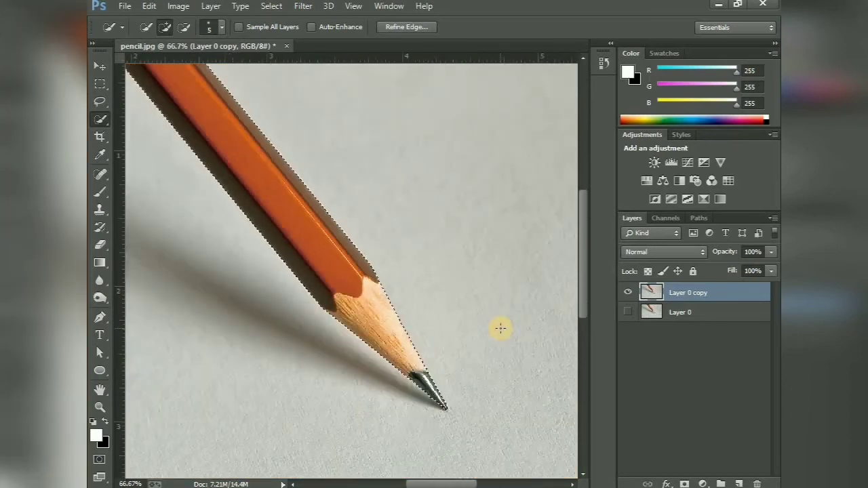
{"action": "key", "text": "ctrl+minus"}
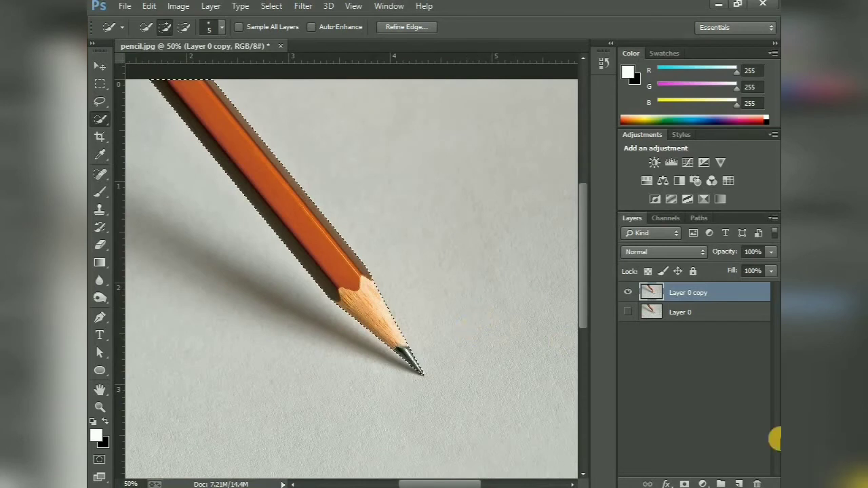
{"action": "left_click", "coordinate": [686, 483]}
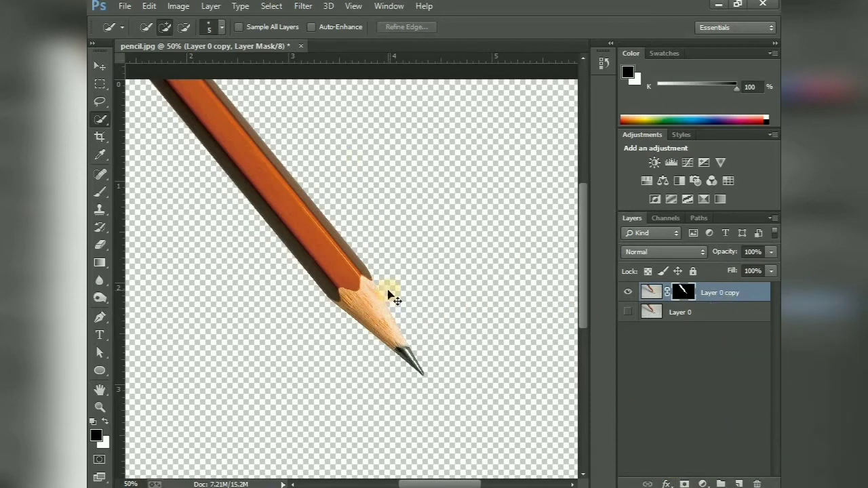
- Add a Solid Color fill layer in near-black #030303 and place it beneath the masked pencil layer
{"action": "scroll", "coordinate": [391, 296], "scroll_direction": "up", "scroll_amount": 2}
{"action": "scroll", "coordinate": [390, 295], "scroll_direction": "down", "scroll_amount": 1}
{"action": "scroll", "coordinate": [394, 297], "scroll_direction": "down", "scroll_amount": 1}
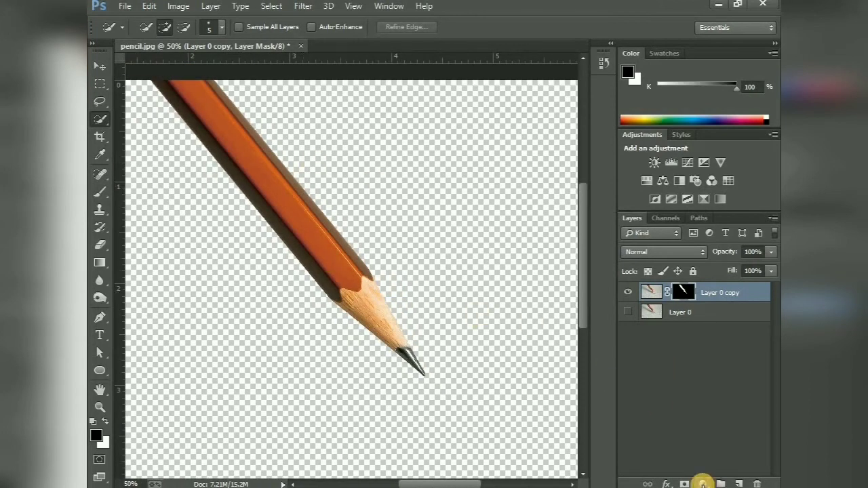
{"action": "left_click", "coordinate": [703, 484]}
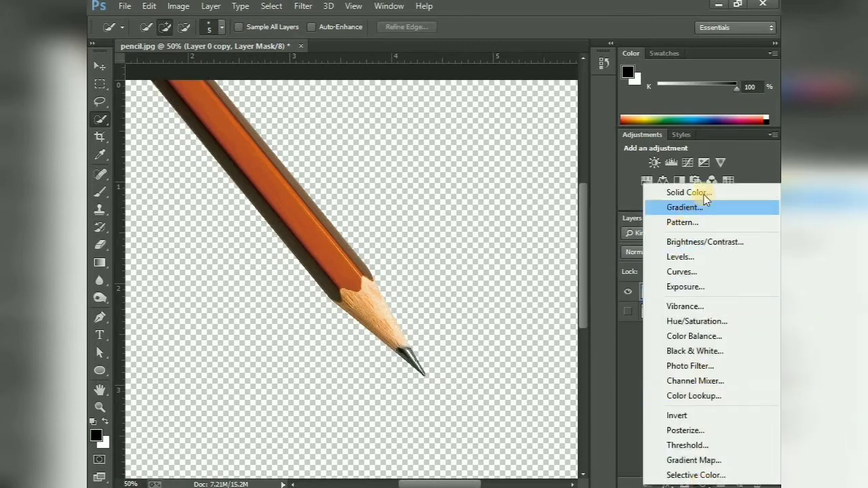
{"action": "left_click", "coordinate": [703, 193]}
{"action": "mouse_move", "coordinate": [498, 267]}
{"action": "left_mouse_down"}
{"action": "mouse_move", "coordinate": [450, 271]}
{"action": "mouse_move", "coordinate": [442, 281]}
{"action": "left_mouse_up"}
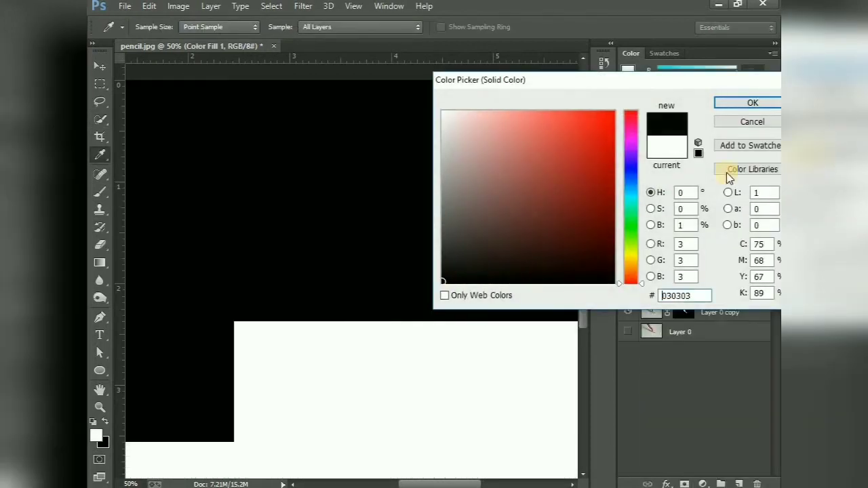
{"action": "left_click", "coordinate": [738, 103]}
{"action": "left_click_drag", "start_coordinate": [751, 292], "coordinate": [749, 316]}
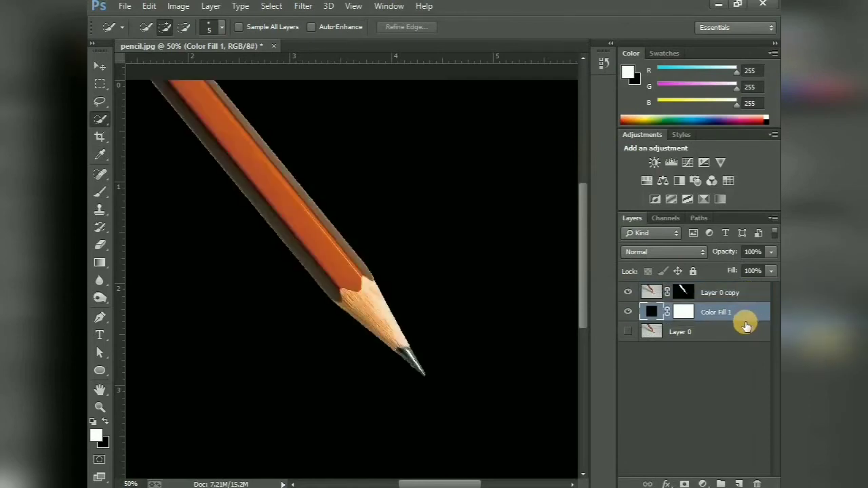
- Examine the masked pencil's edges up close, from the painted body down to the graphite tip, against the black fill
{"action": "key", "text": "ctrl+plus"}
{"action": "key", "text": "ctrl+plus"}
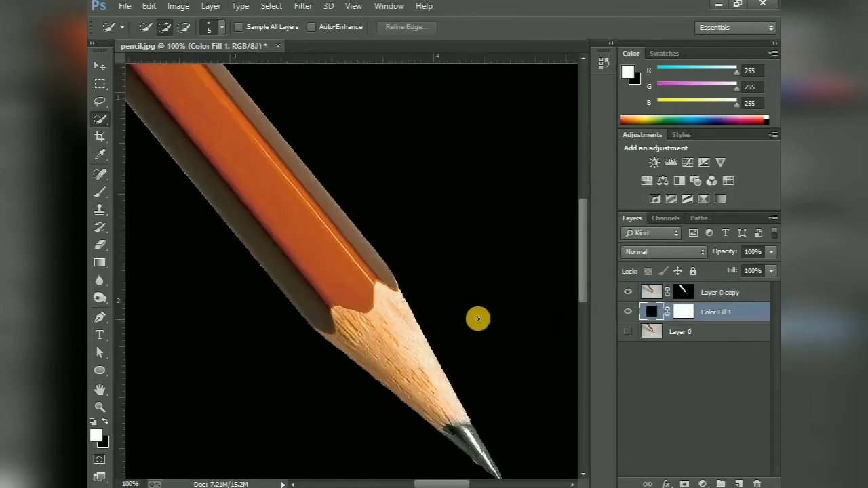
{"action": "key", "text": "ctrl+plus"}
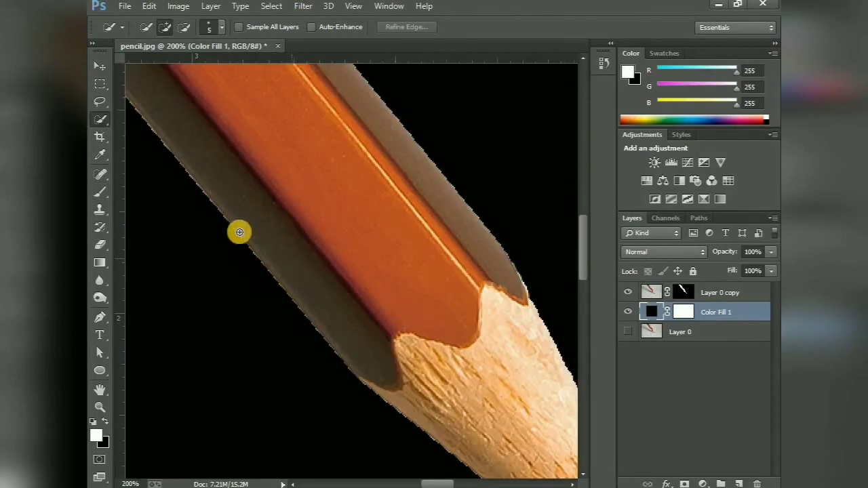
{"action": "scroll", "coordinate": [421, 298], "scroll_direction": "down", "scroll_amount": 3}
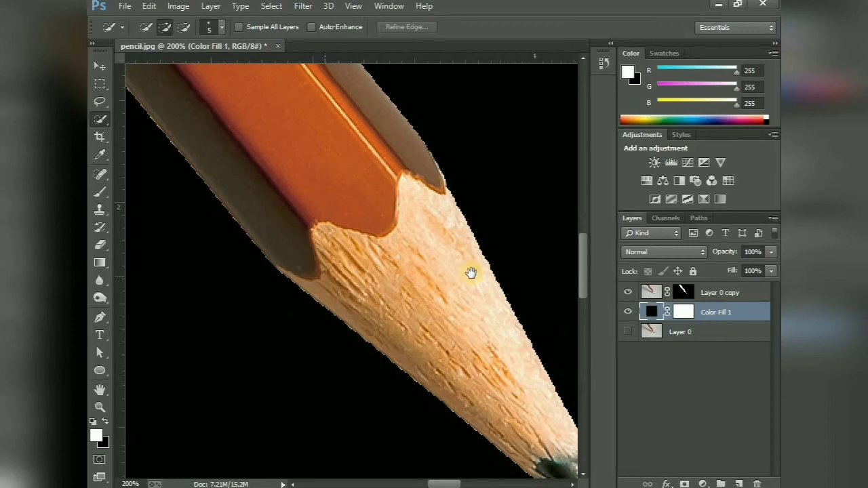
{"action": "scroll", "coordinate": [448, 278], "scroll_direction": "down", "scroll_amount": 3}
{"action": "scroll", "coordinate": [421, 278], "scroll_direction": "down", "scroll_amount": 3}
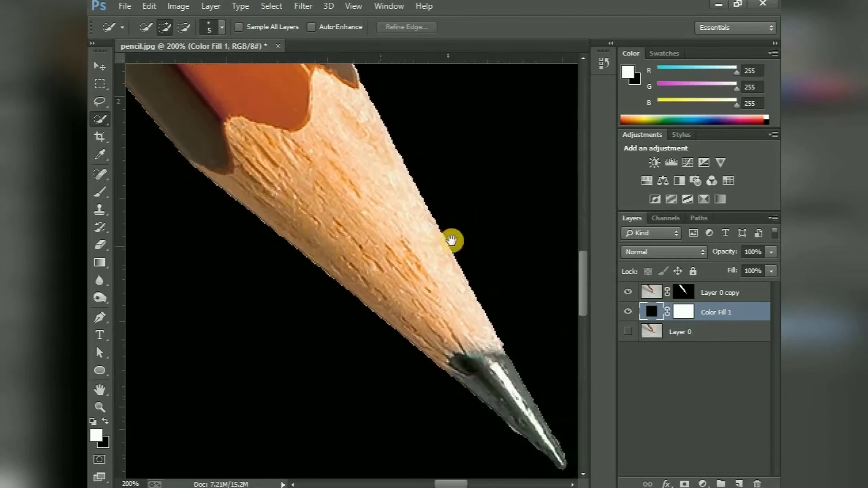
{"action": "scroll", "coordinate": [490, 296], "scroll_direction": "down", "scroll_amount": 3}
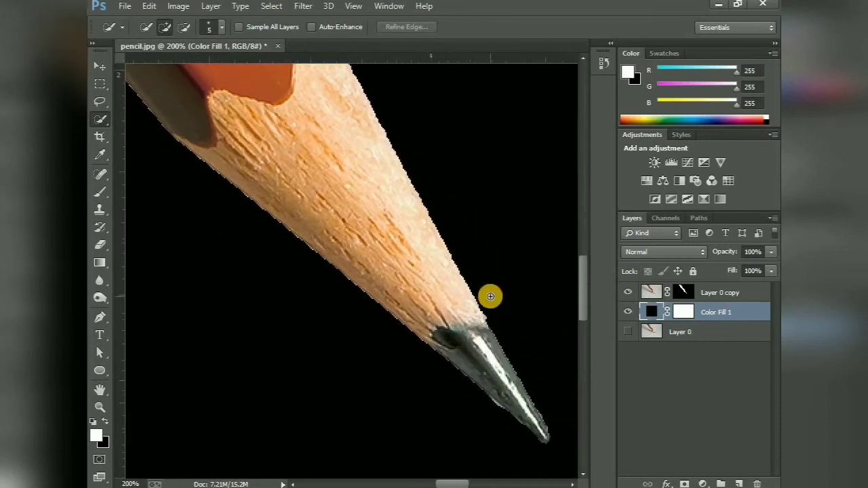
{"action": "key", "text": "ctrl+minus"}
{"action": "key", "text": "ctrl+minus"}
{"action": "key", "text": "ctrl+minus"}
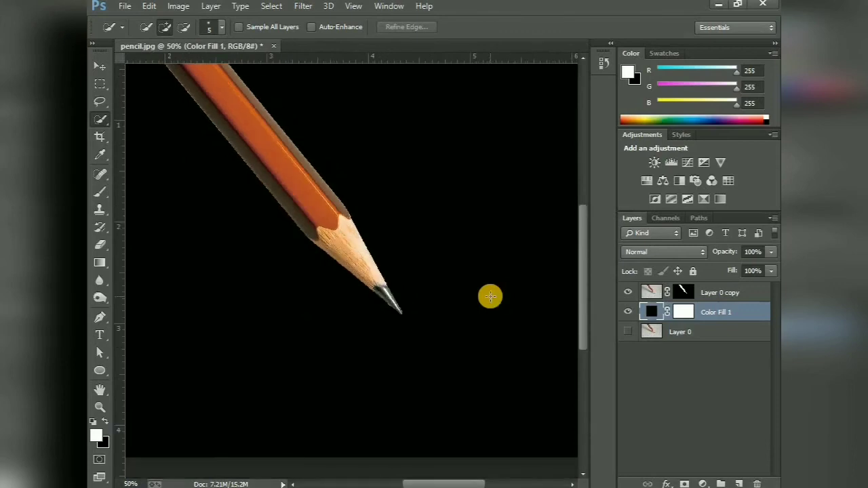
- Rename the masked pencil layer, Layer 0 copy, as "before"
{"action": "left_click", "coordinate": [743, 292]}
{"action": "double_click", "coordinate": [725, 294]}
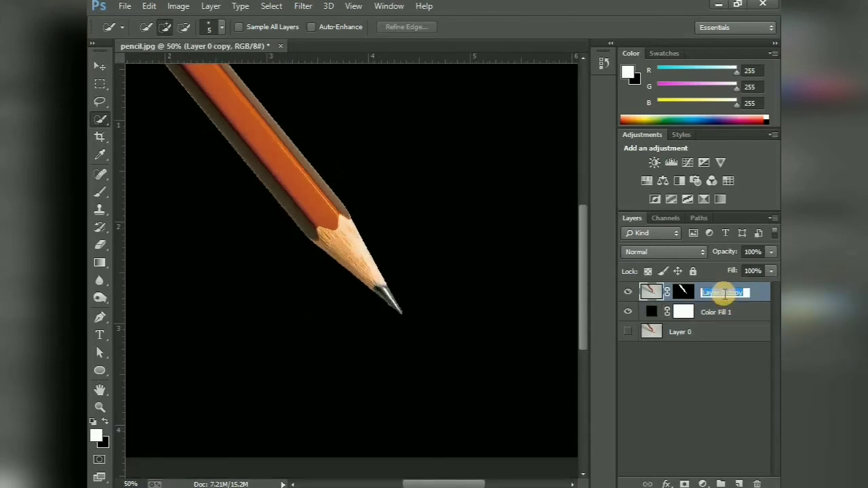
{"action": "type", "text": "before"}
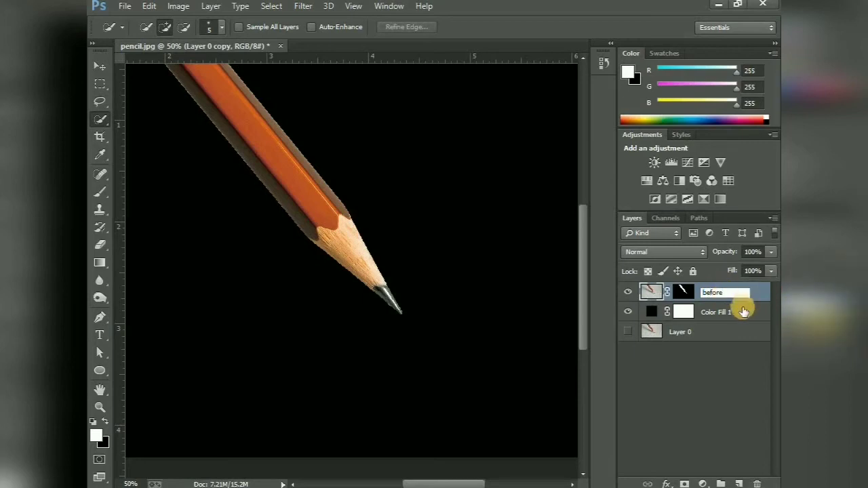
{"action": "key", "text": "Return"}
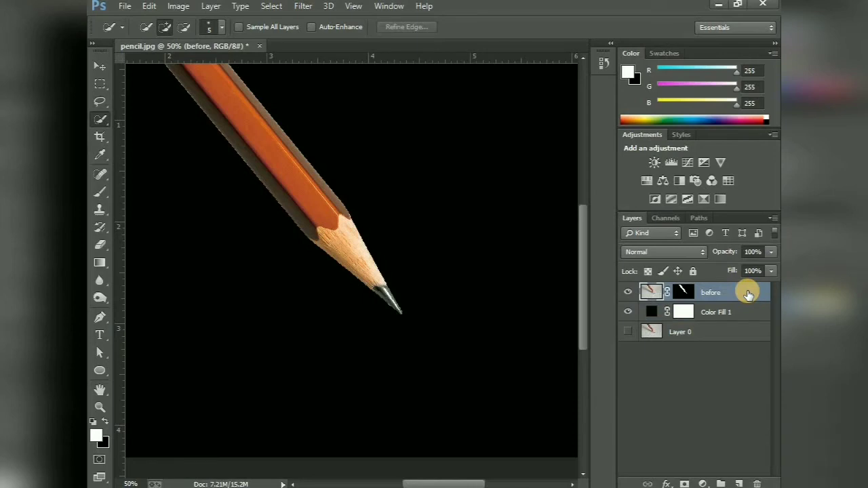
- Duplicate the "before" layer together with its mask and name the duplicate "after"
{"action": "key", "text": "ctrl+j"}
{"action": "double_click", "coordinate": [718, 294]}
{"action": "type", "text": "after"}
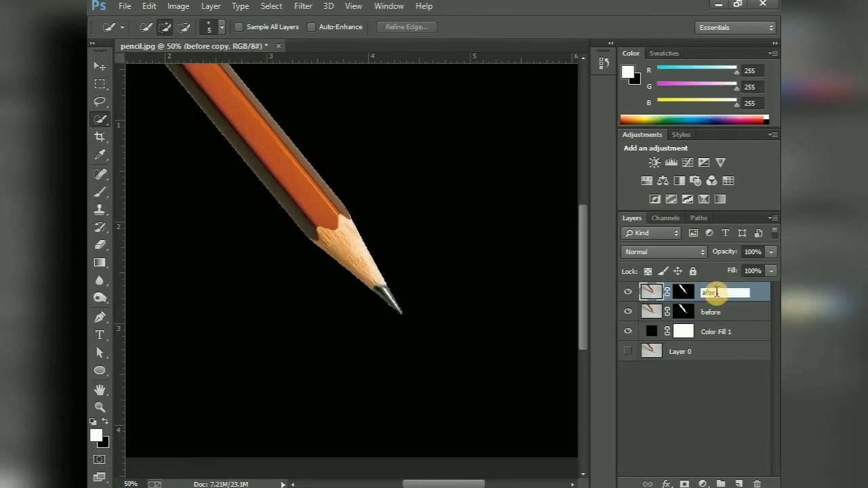
{"action": "key", "text": "Return"}
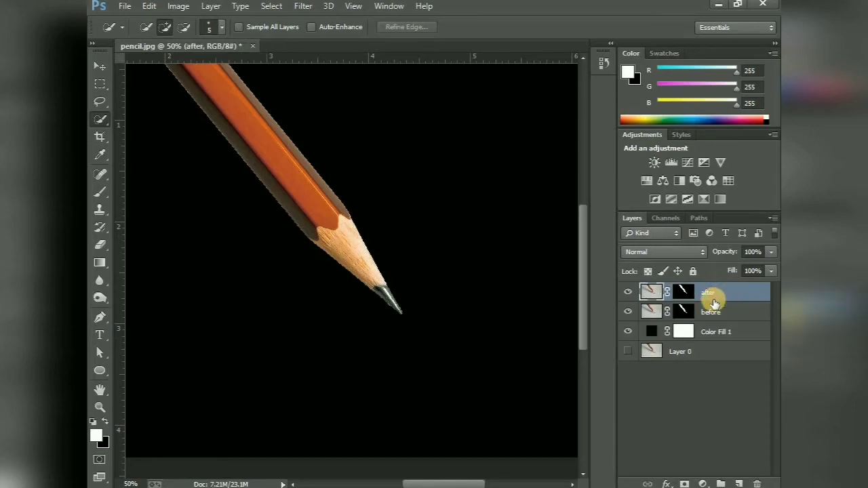
- Start Refine Mask on the "after" layer's mask and set Smooth to 10 and Feather to 4.0 px
{"action": "left_click", "coordinate": [684, 293]}
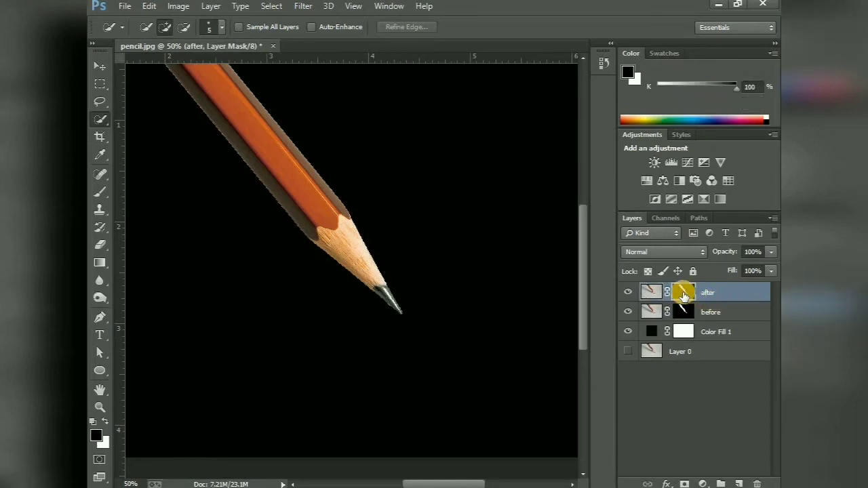
{"action": "right_click", "coordinate": [684, 294]}
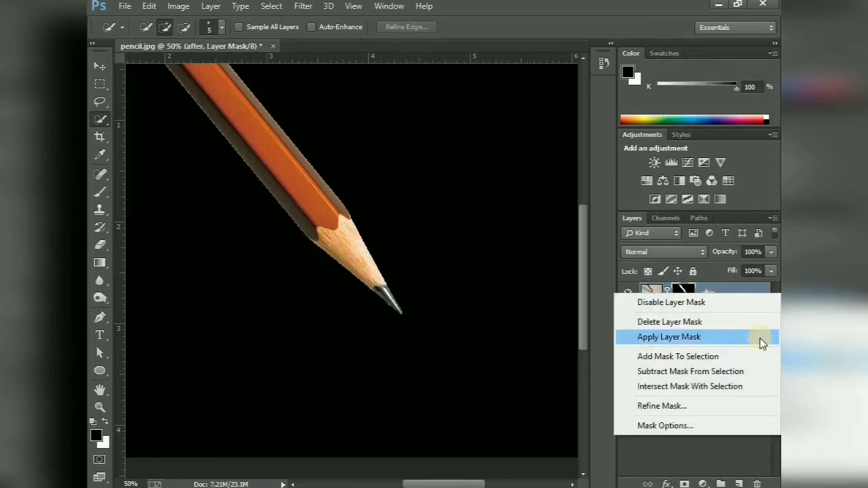
{"action": "left_click", "coordinate": [720, 407]}
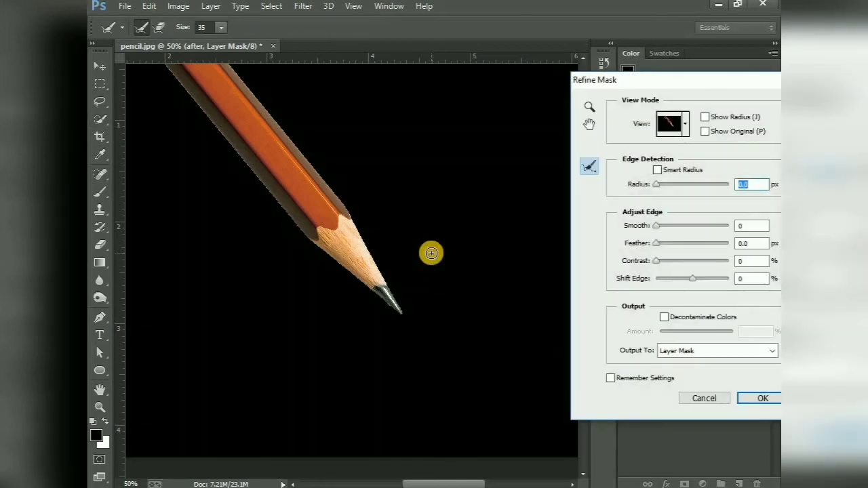
{"action": "key", "text": "ctrl+plus"}
{"action": "key", "text": "ctrl+plus"}
{"action": "key", "text": "ctrl+plus"}
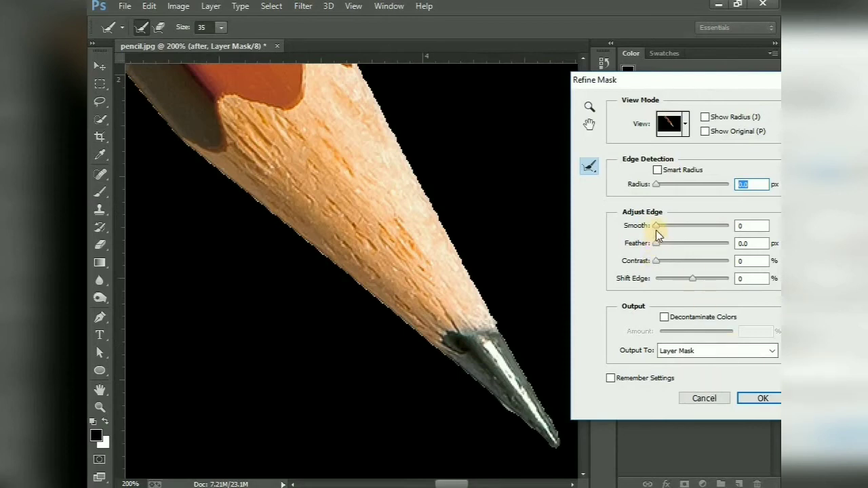
{"action": "left_click_drag", "start_coordinate": [658, 232], "coordinate": [665, 233]}
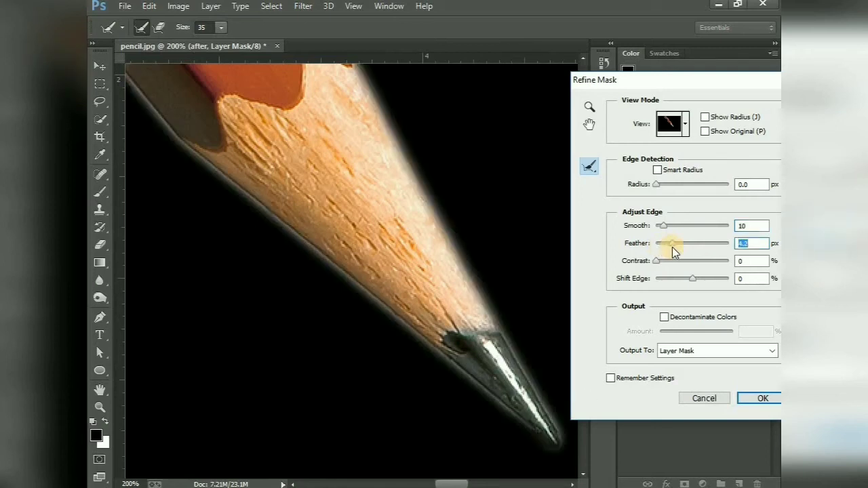
{"action": "left_click_drag", "start_coordinate": [672, 247], "coordinate": [672, 247]}
{"action": "left_click_drag", "start_coordinate": [466, 305], "coordinate": [403, 252]}
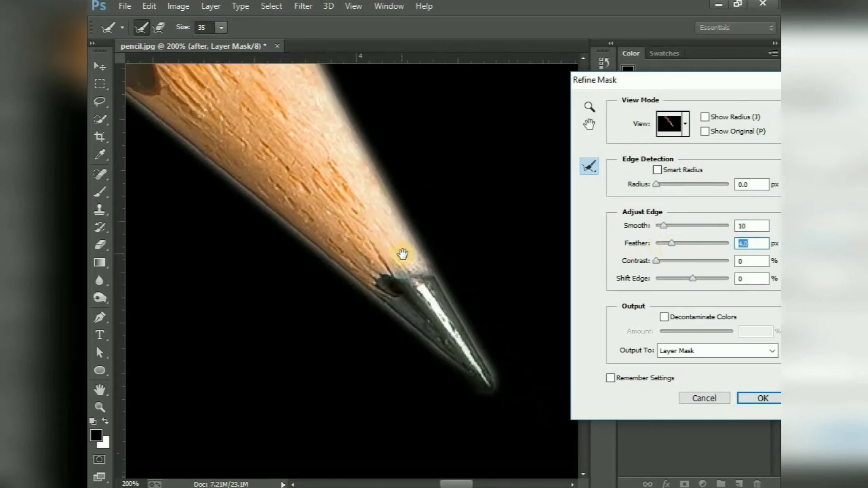
- Raise the mask edge's Contrast to 52% and apply the refinement to the layer mask
{"action": "left_click", "coordinate": [658, 263]}
{"action": "left_click_drag", "start_coordinate": [664, 267], "coordinate": [669, 267]}
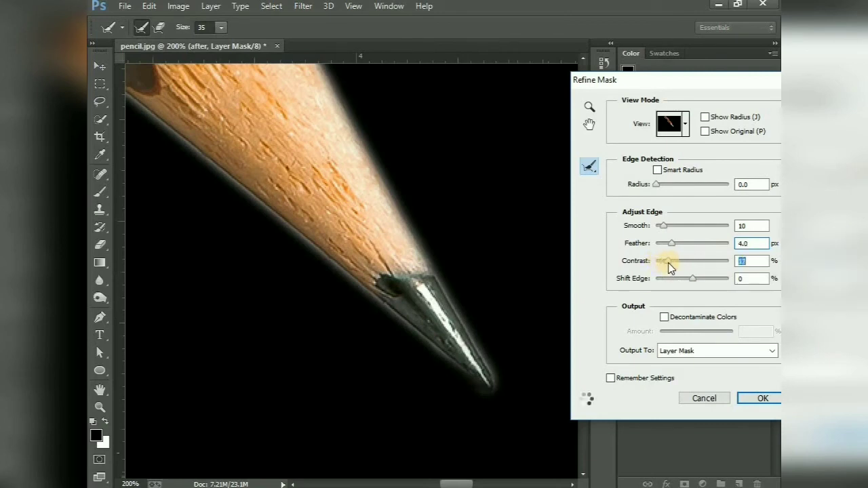
{"action": "left_click_drag", "start_coordinate": [674, 268], "coordinate": [683, 268]}
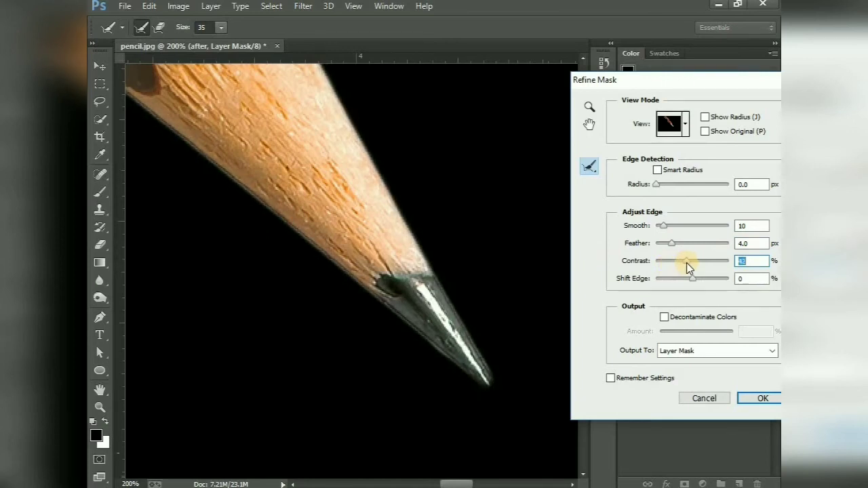
{"action": "left_click_drag", "start_coordinate": [687, 263], "coordinate": [694, 263]}
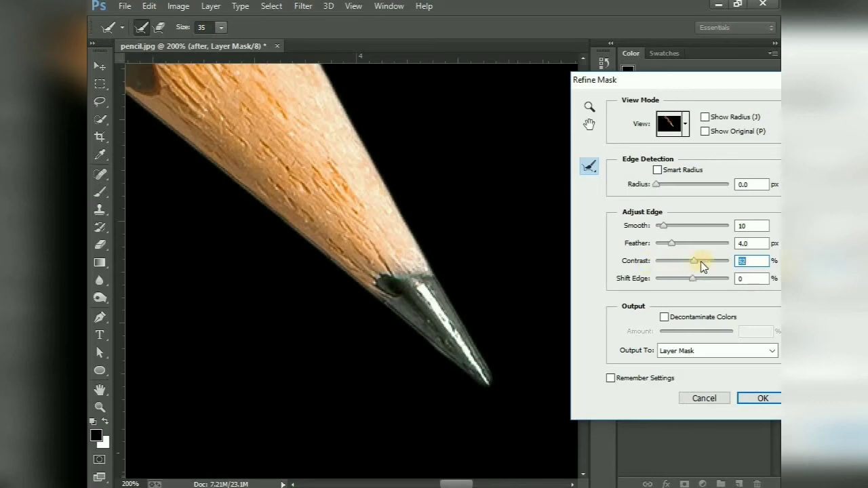
{"action": "left_click", "coordinate": [759, 399]}
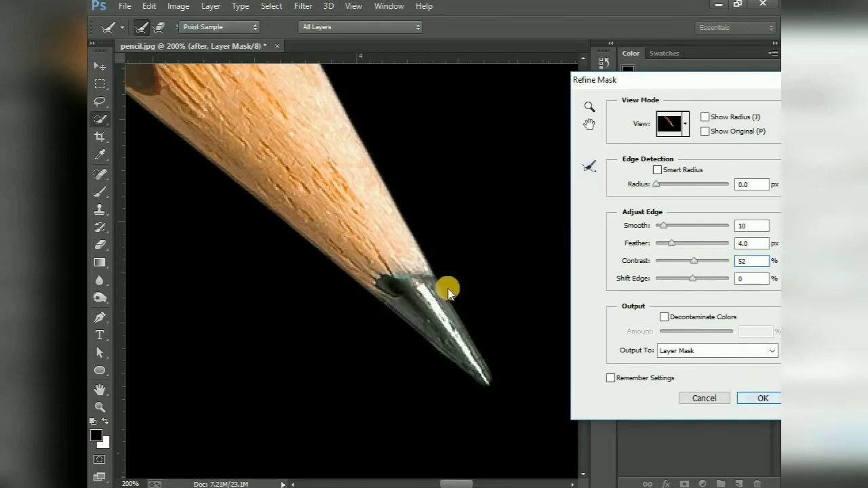
- Compare the pencil tip's edges with and without refinement by toggling the visibility of the "after" and "before" layers
{"action": "key", "text": "ctrl+minus"}
{"action": "key", "text": "ctrl+minus"}
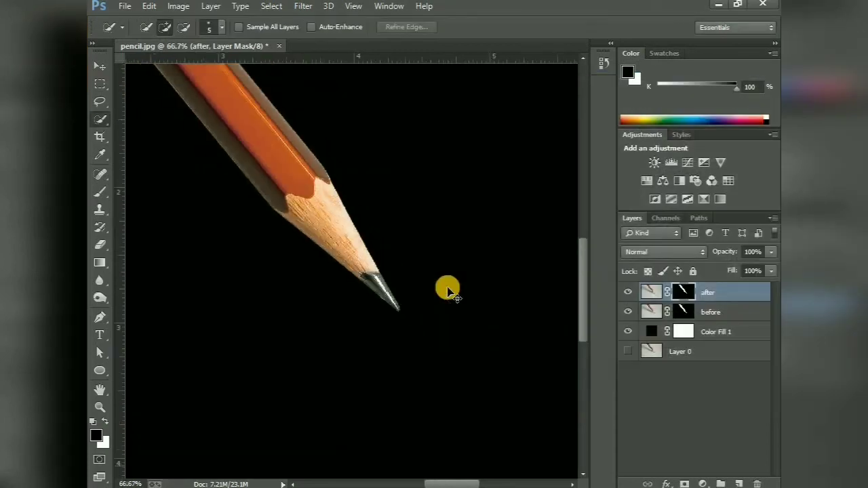
{"action": "key", "text": "ctrl+plus"}
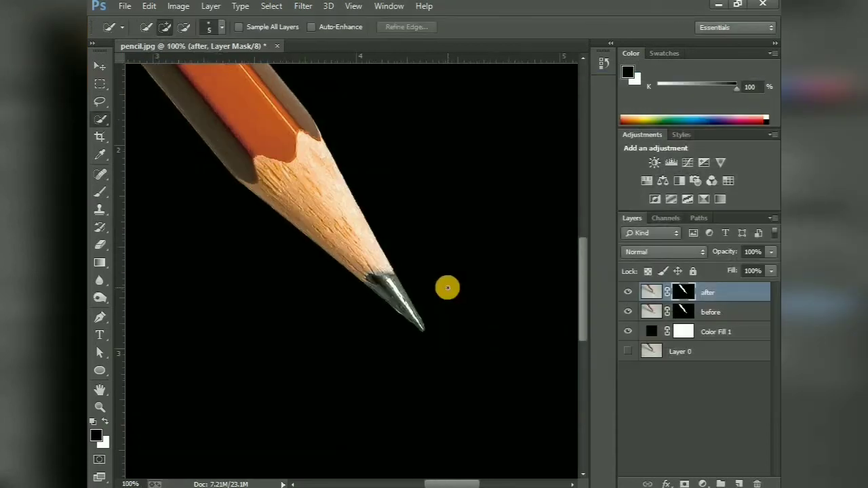
{"action": "left_click", "coordinate": [629, 292]}
{"action": "key", "text": "ctrl+plus"}
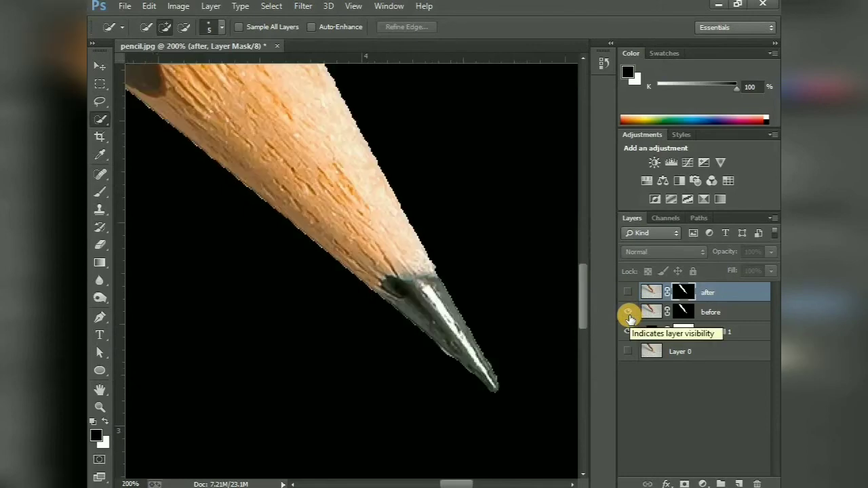
{"action": "left_click", "coordinate": [629, 312]}
{"action": "left_click", "coordinate": [628, 292]}
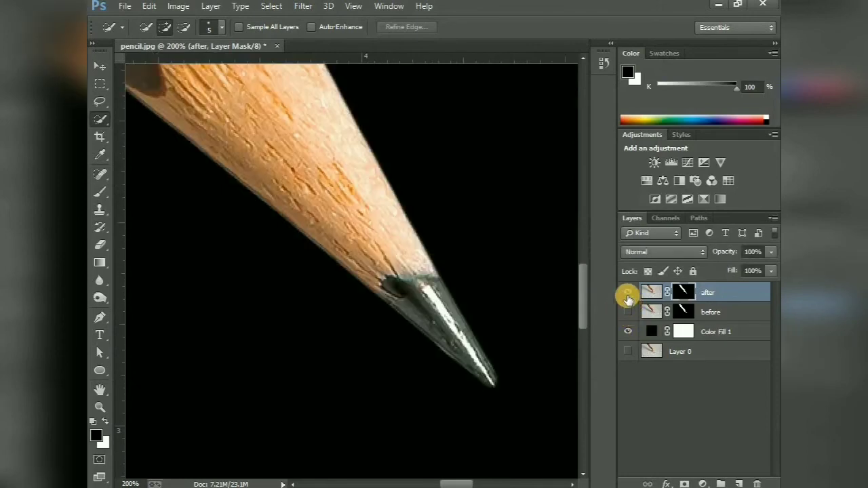
{"action": "left_click", "coordinate": [628, 313]}
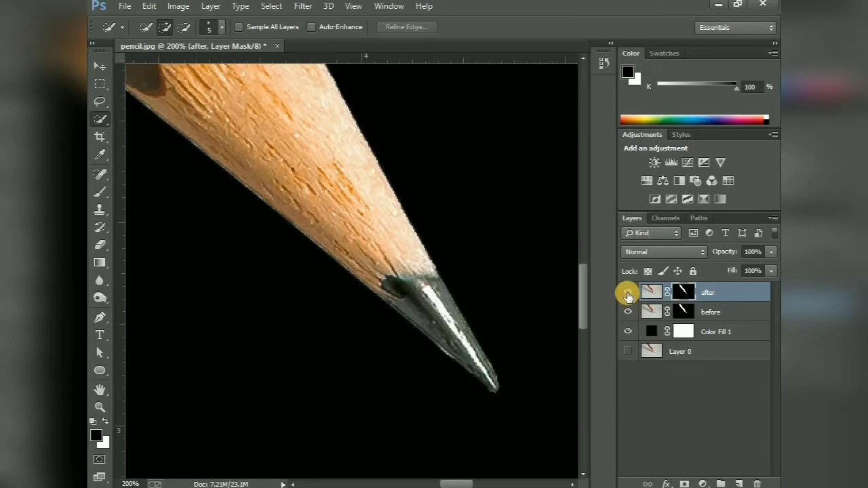
{"action": "left_click", "coordinate": [628, 293]}
{"action": "left_click", "coordinate": [628, 294]}
{"action": "left_click", "coordinate": [628, 313]}
{"action": "key", "text": "ctrl+minus"}
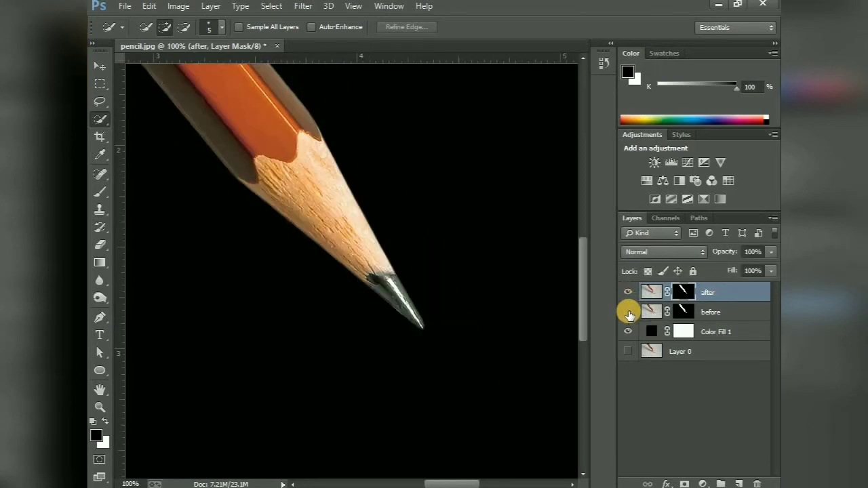
- Compare both versions along the pencil's body by toggling their visibility, leaving "after" shown and "before" hidden
{"action": "left_click", "coordinate": [629, 313]}
{"action": "left_click", "coordinate": [629, 294]}
{"action": "left_click", "coordinate": [628, 312]}
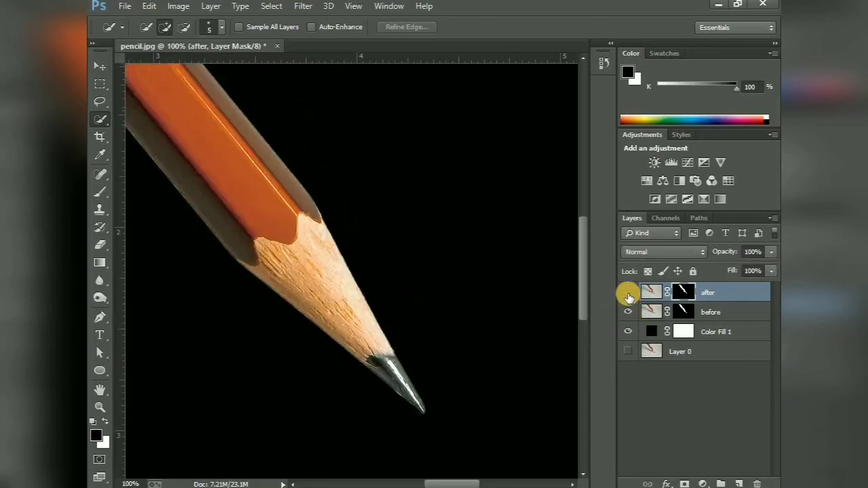
{"action": "left_click", "coordinate": [628, 294]}
{"action": "left_click_drag", "start_coordinate": [193, 177], "coordinate": [365, 218]}
{"action": "left_click", "coordinate": [629, 292]}
{"action": "left_click", "coordinate": [629, 312]}
{"action": "key", "text": "ctrl+minus"}
{"action": "key", "text": "ctrl+minus"}
{"action": "key", "text": "ctrl+minus"}
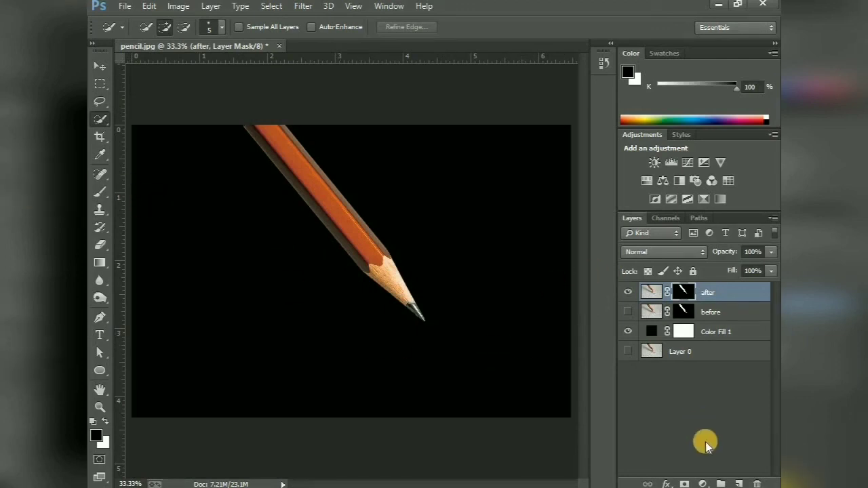
{"action": "right_click", "coordinate": [684, 292]}
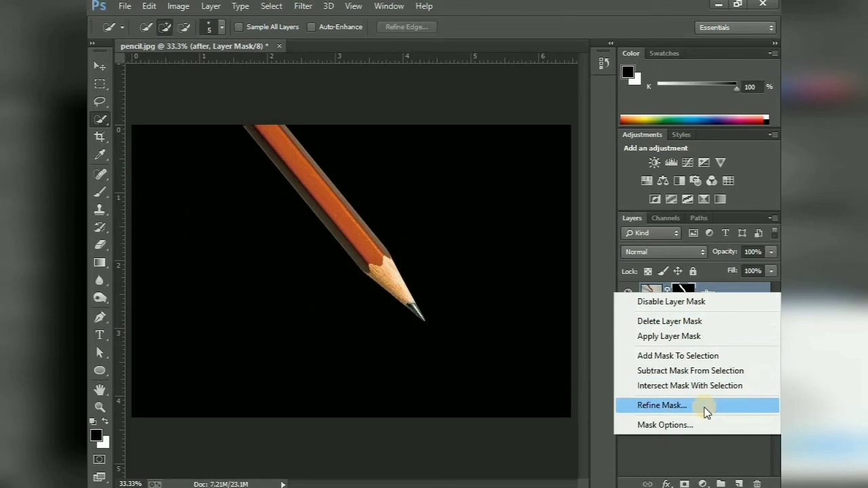
{"action": "left_click", "coordinate": [704, 406]}
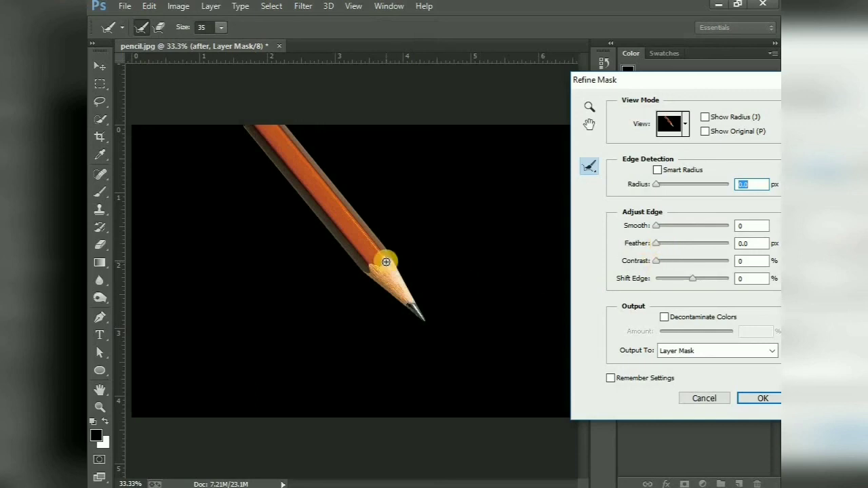
{"action": "key", "text": "ctrl+plus"}
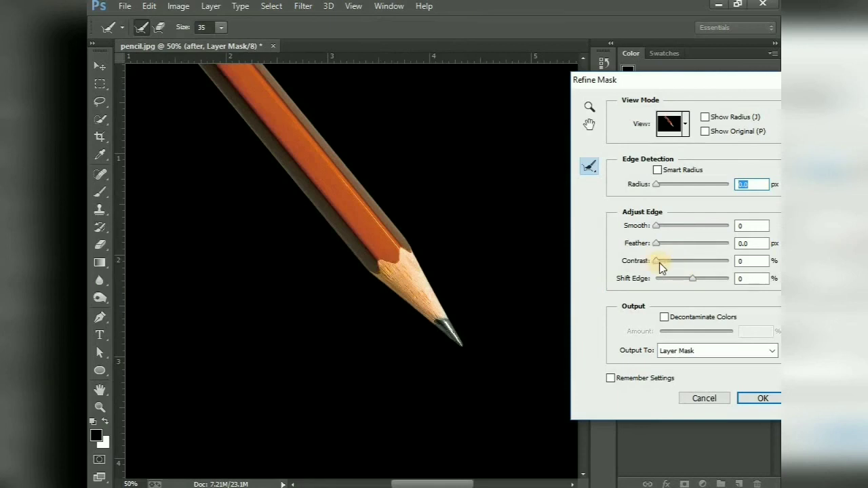
{"action": "left_click", "coordinate": [719, 401]}
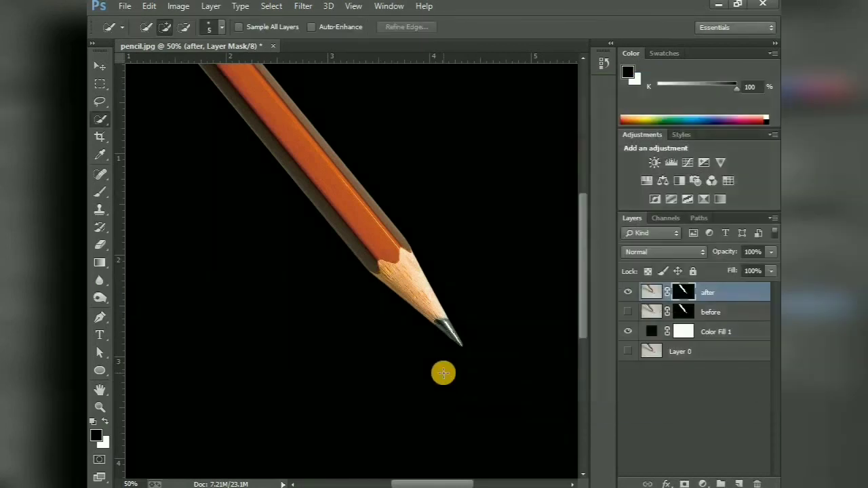
{"action": "key", "text": "ctrl+minus"}
{"action": "key", "text": "ctrl+minus"}
{"action": "key", "text": "ctrl+plus"}
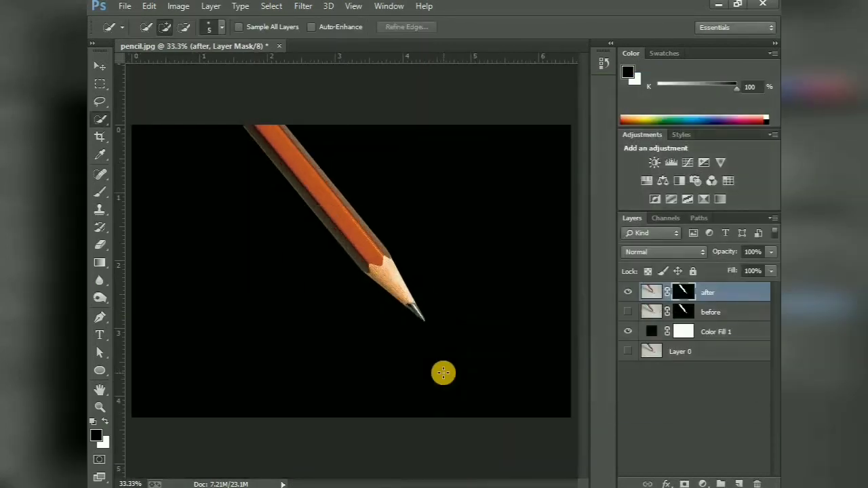